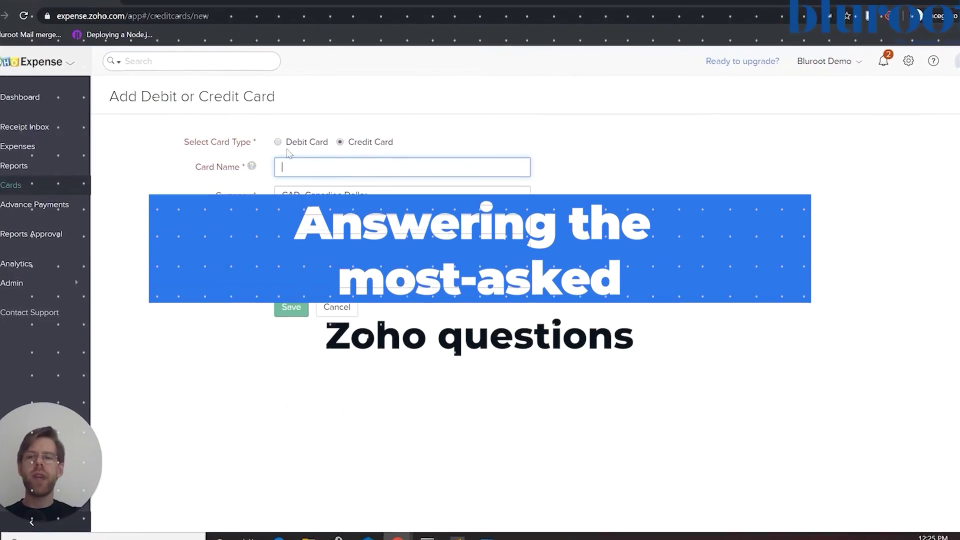
Select Debit Card as the card type on the Add Debit or Credit Card page
left_click(278, 141)
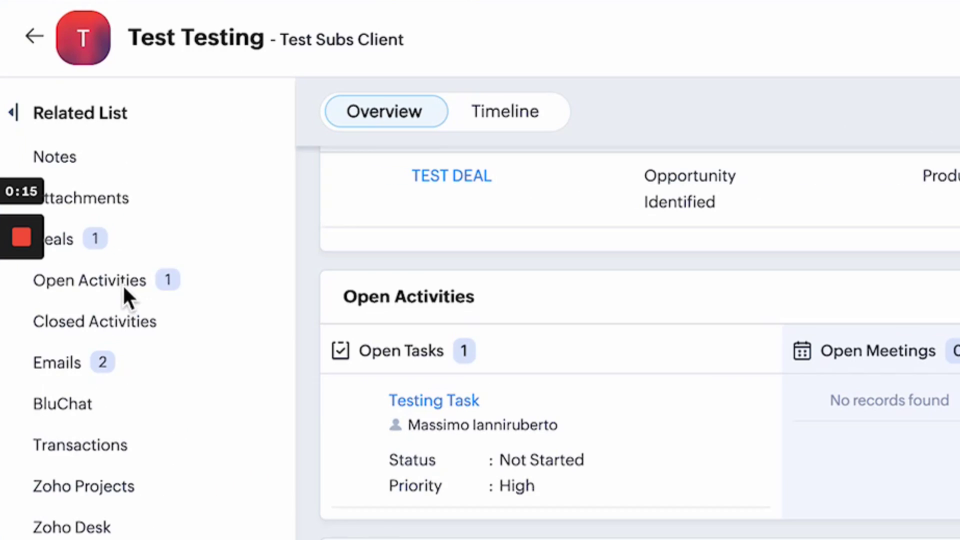
Jump to the Open Activities related list on the Test Testing client record
left_click(124, 231)
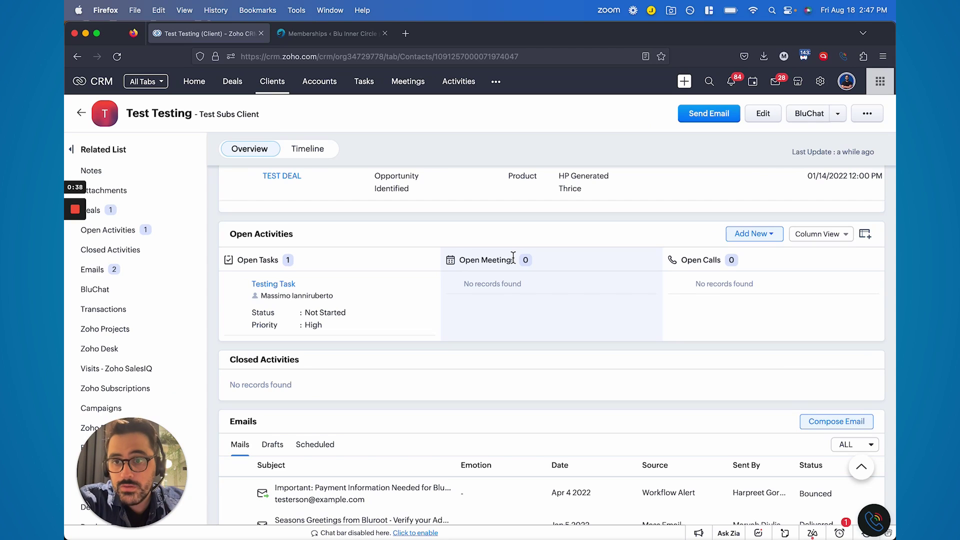
Switch Open Activities to Tab View and browse the Meetings, Calls and Tasks tabs
left_click(826, 242)
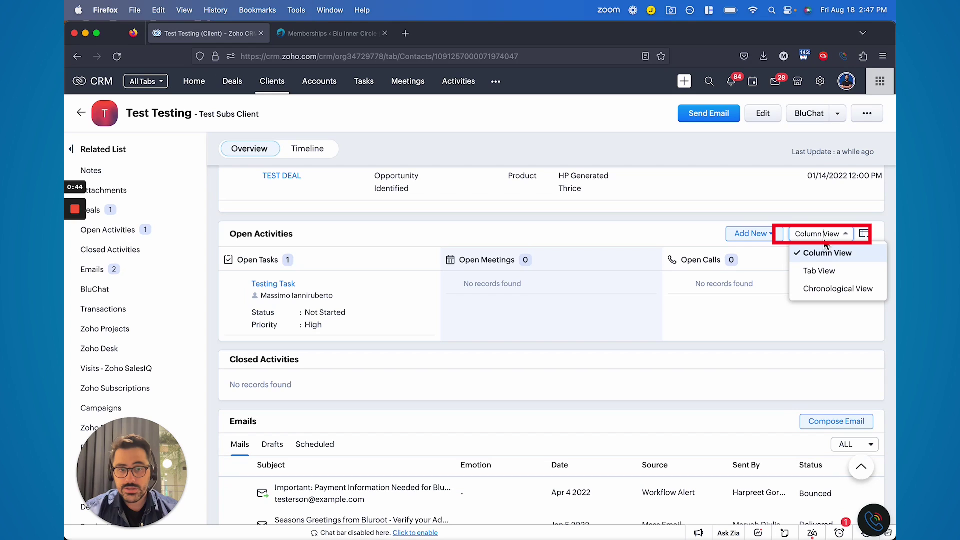
left_click(828, 271)
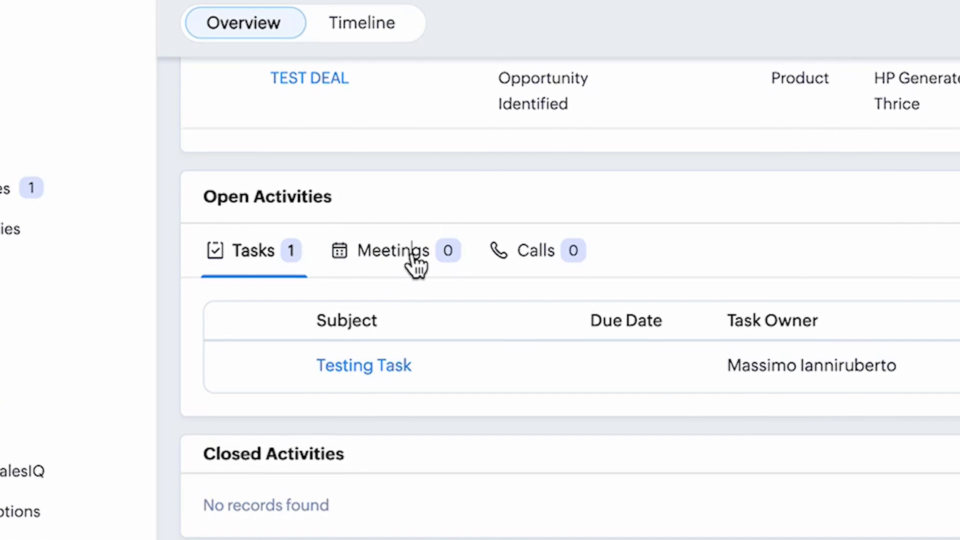
left_click(329, 265)
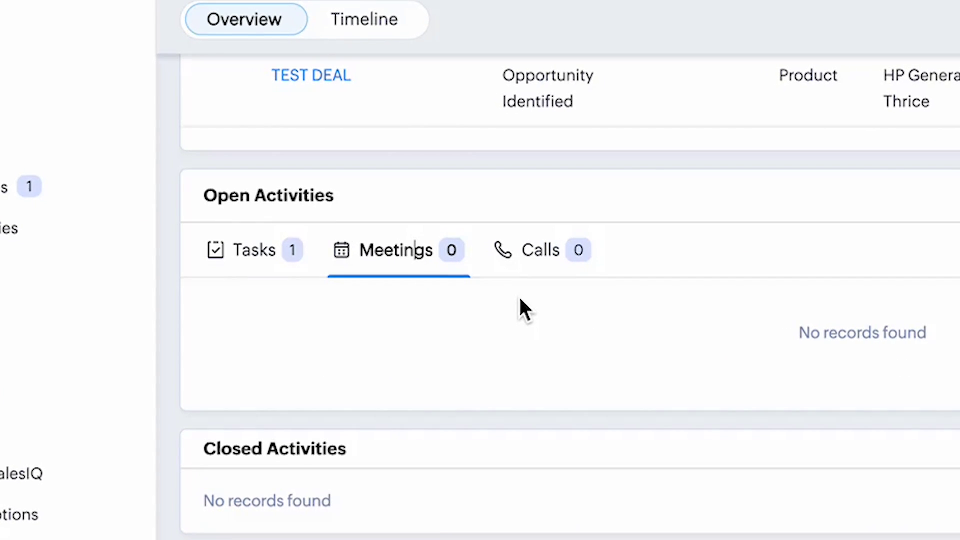
left_click(552, 275)
left_click(415, 266)
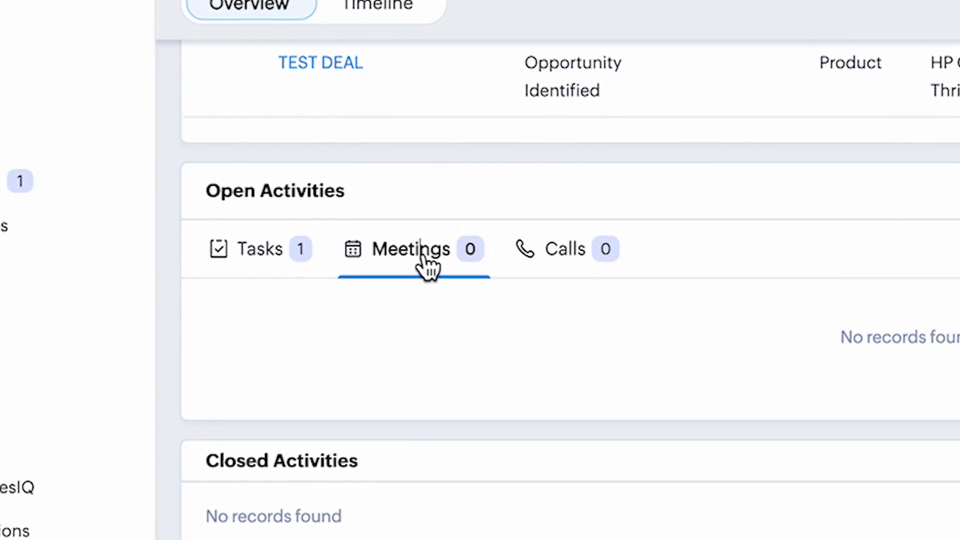
left_click(242, 255)
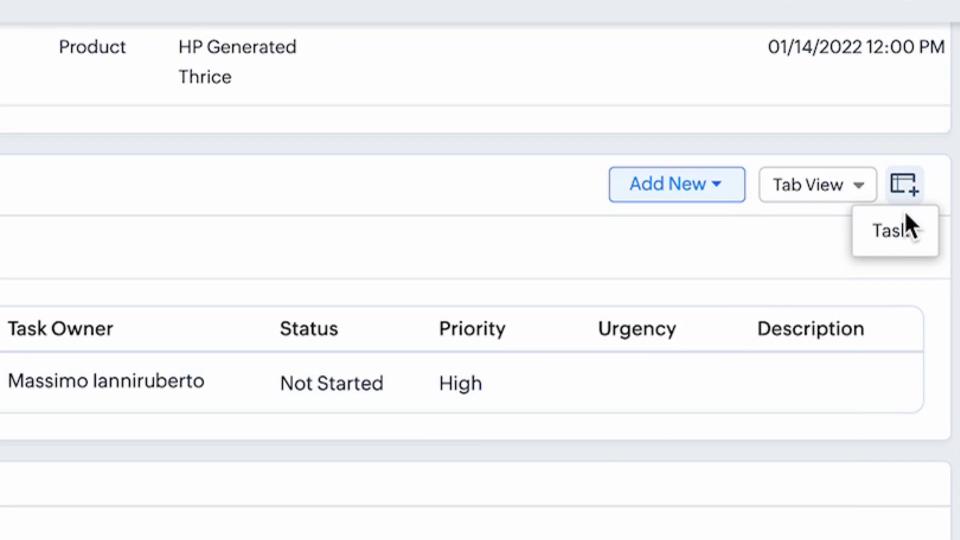
Check the Tasks table's column chooser, close it unchanged, and return to Meetings
left_click(862, 257)
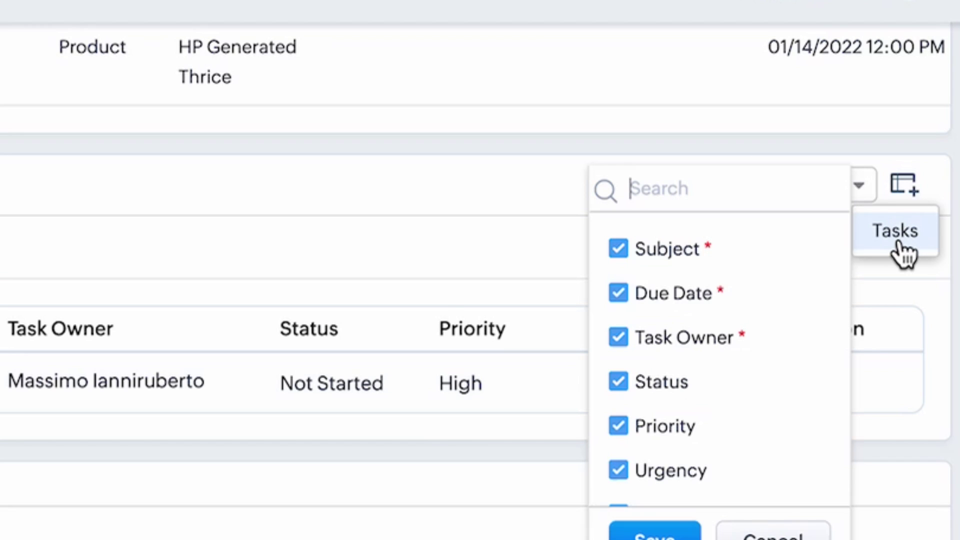
scroll(743, 440, "down", 3)
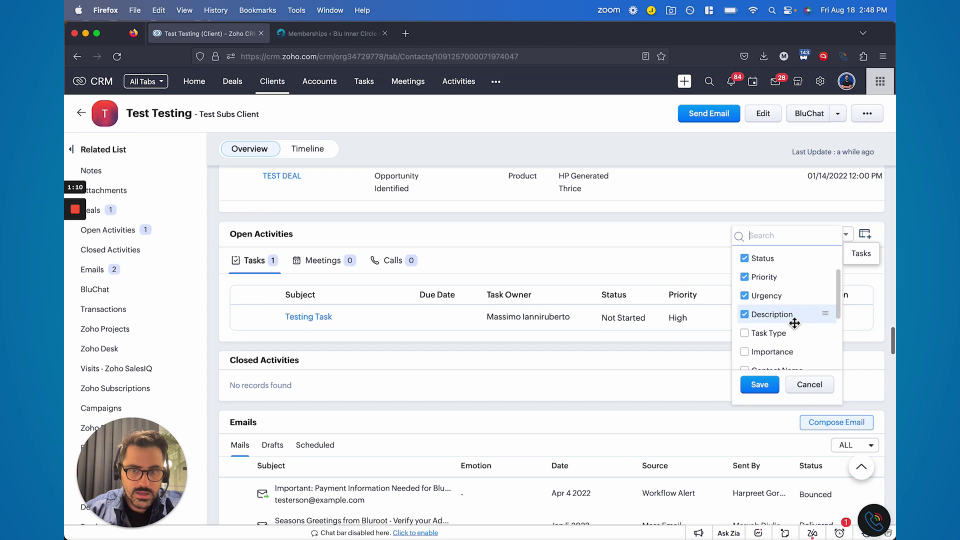
left_click(775, 535)
left_click(318, 267)
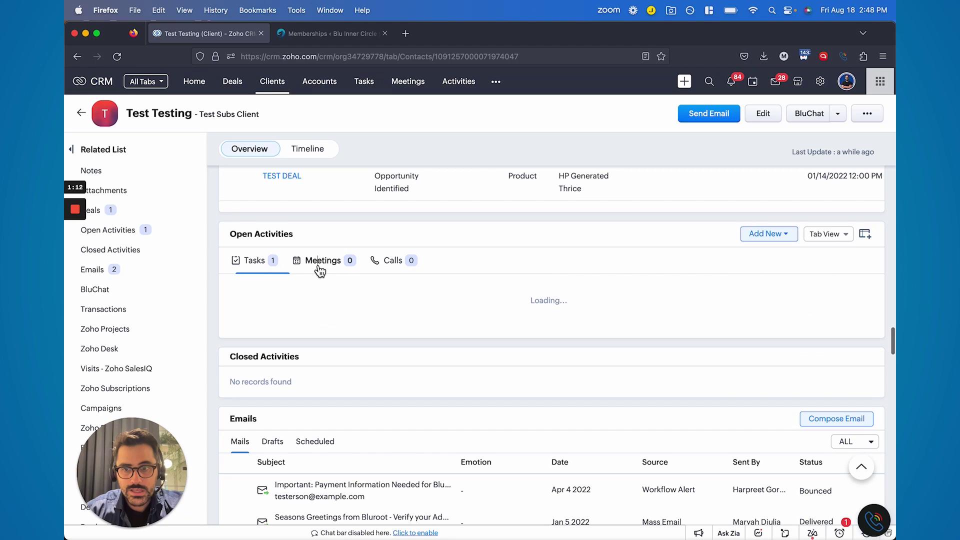
Return to the Tasks tab, then switch Open Activities to Chronological View
left_click(255, 265)
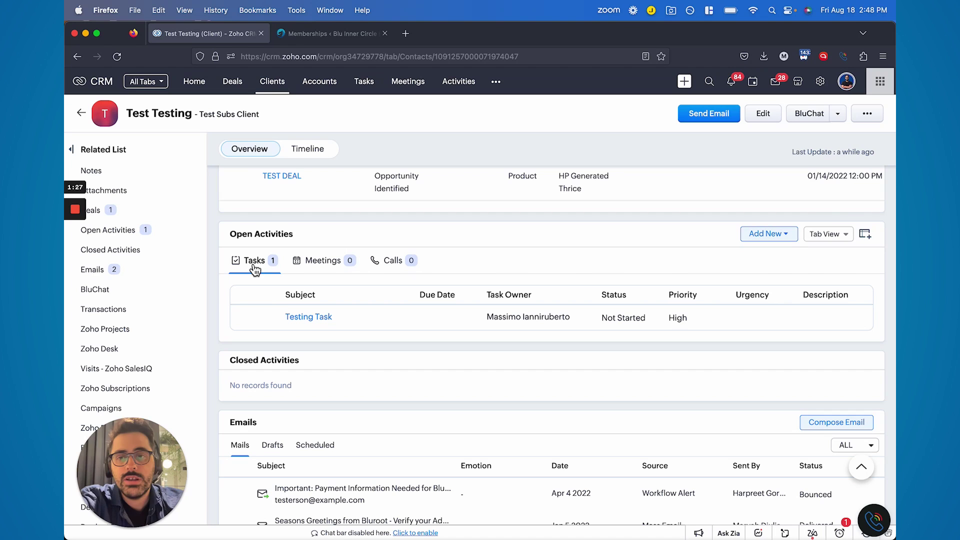
left_click(829, 234)
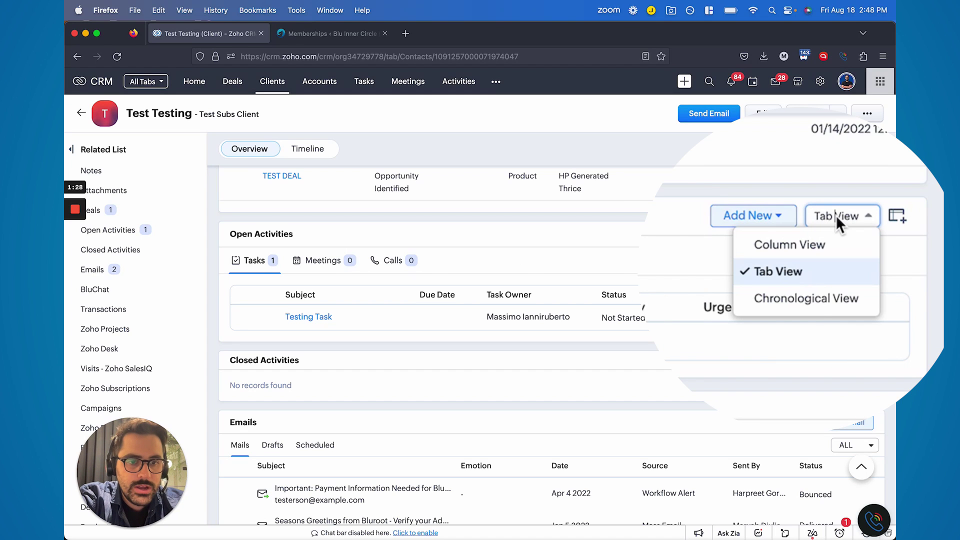
left_click(807, 300)
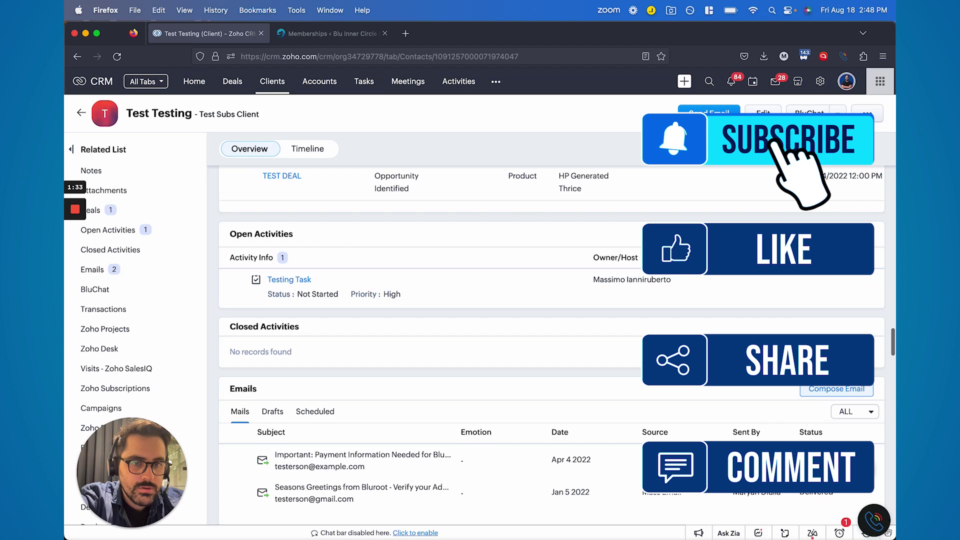
Create 'Testing Meeting' starting 08/23/2023, confirming past the overlap warning
left_click(738, 270)
type("Testing")
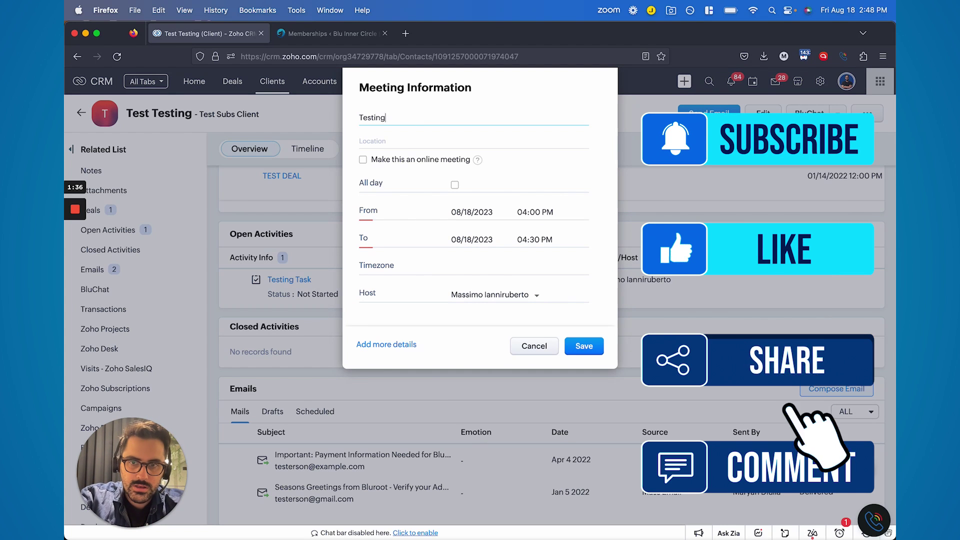
type(" Meeting")
left_click(471, 211)
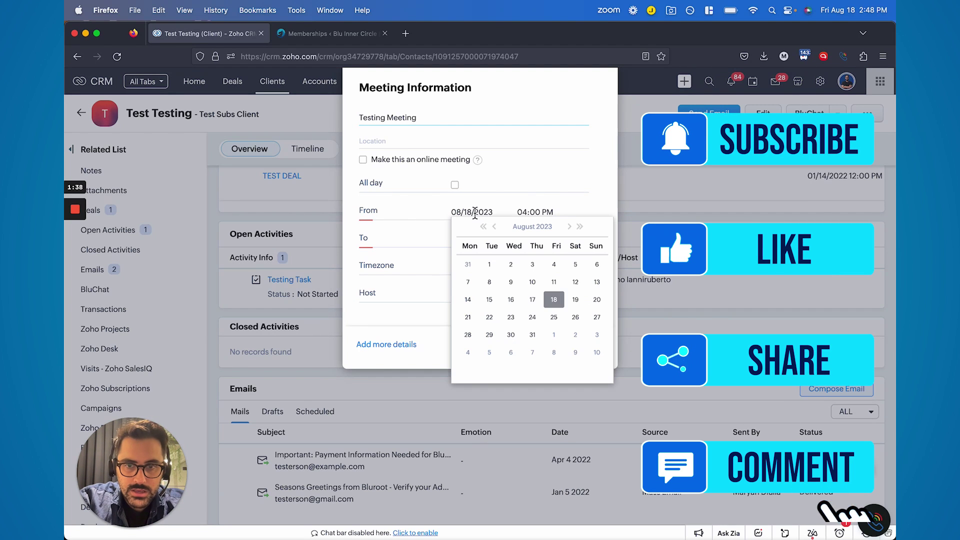
left_click(517, 319)
left_click(590, 344)
left_click(472, 345)
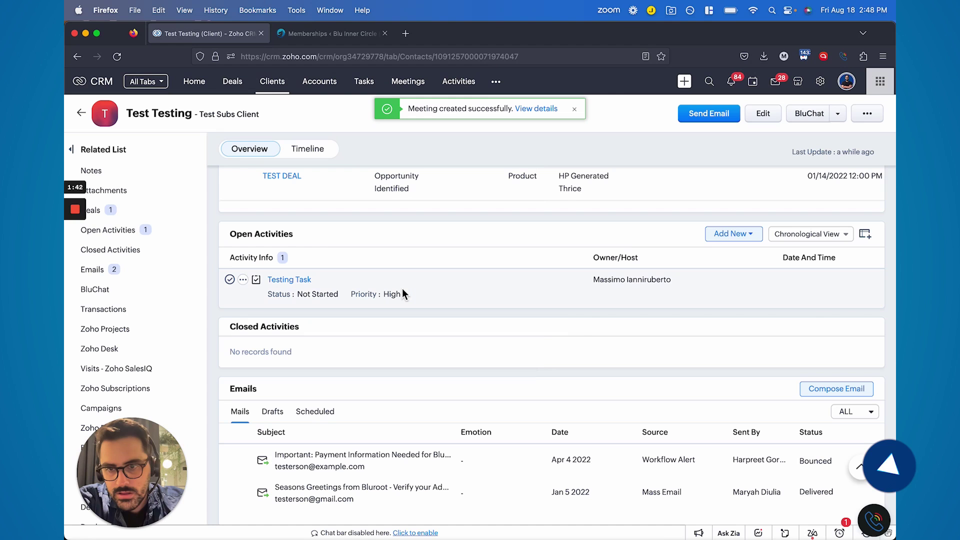
scroll(343, 272, "down", 5)
scroll(386, 262, "up", 3)
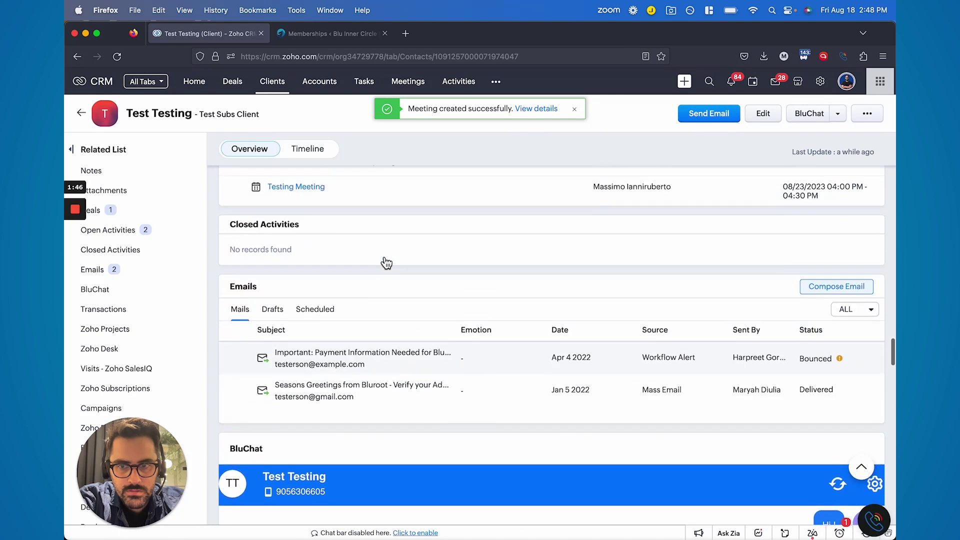
scroll(386, 262, "up", 4)
Add a second meeting, 'Testing Meeting 2', starting 08/11/2023, and save it
left_click(737, 306)
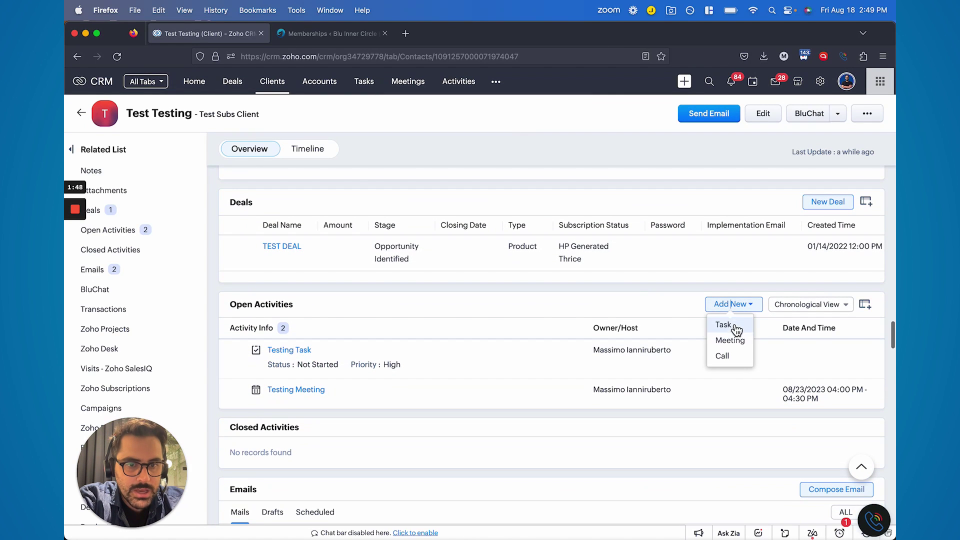
left_click(737, 339)
type("Testing Meeting 2")
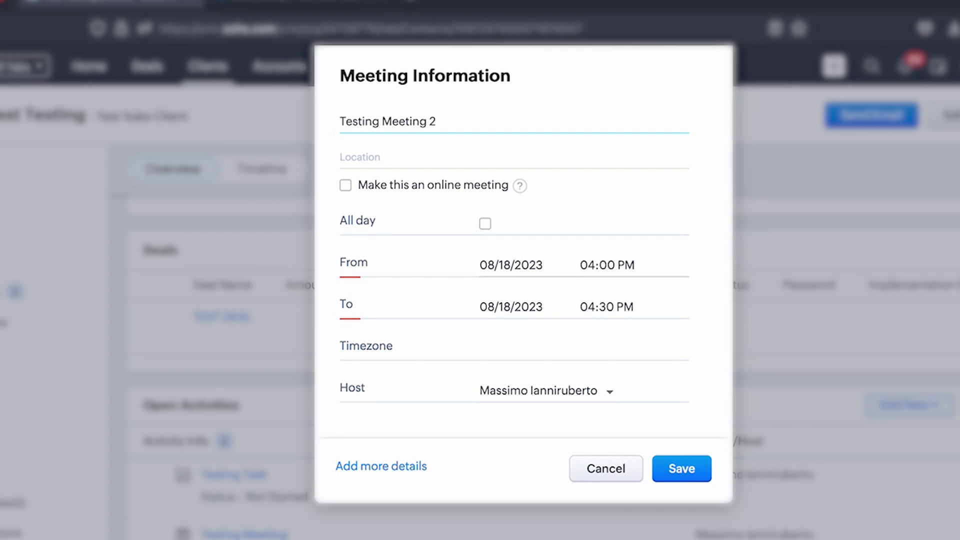
left_click(531, 265)
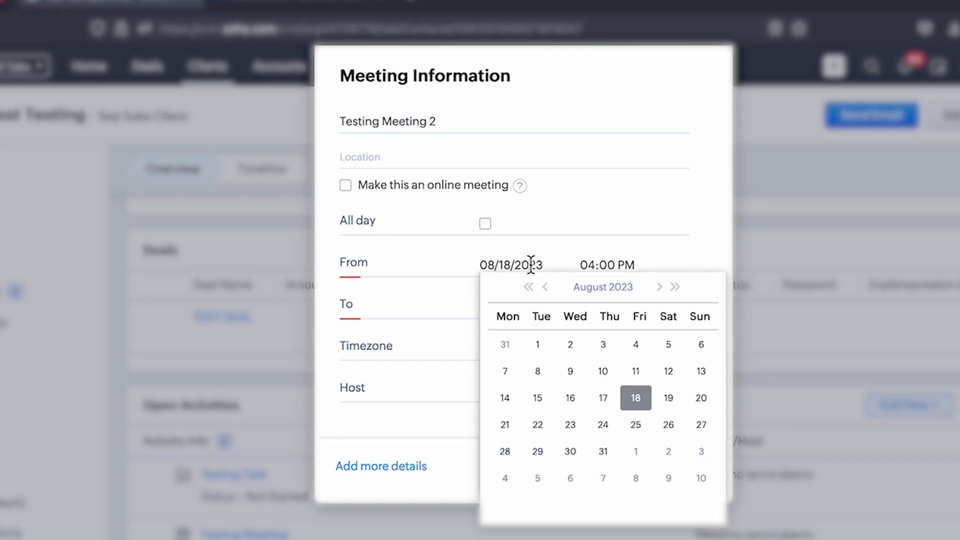
left_click(636, 372)
left_click(680, 474)
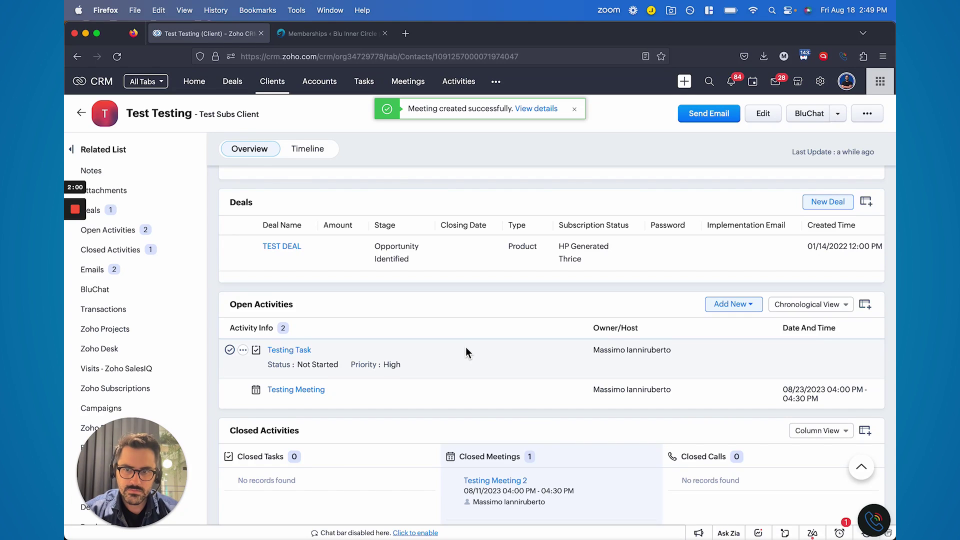
scroll(466, 352, "down", 2)
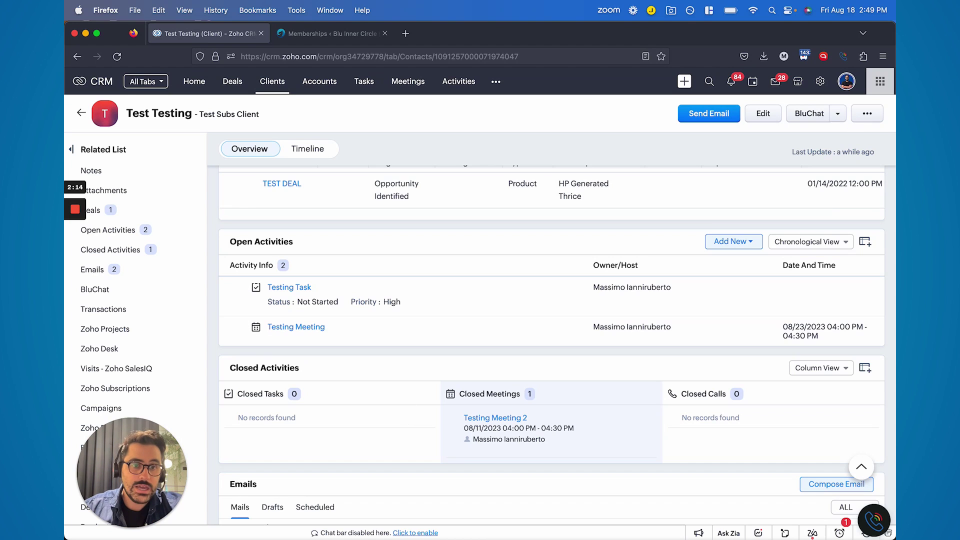
left_click(808, 246)
left_click(790, 281)
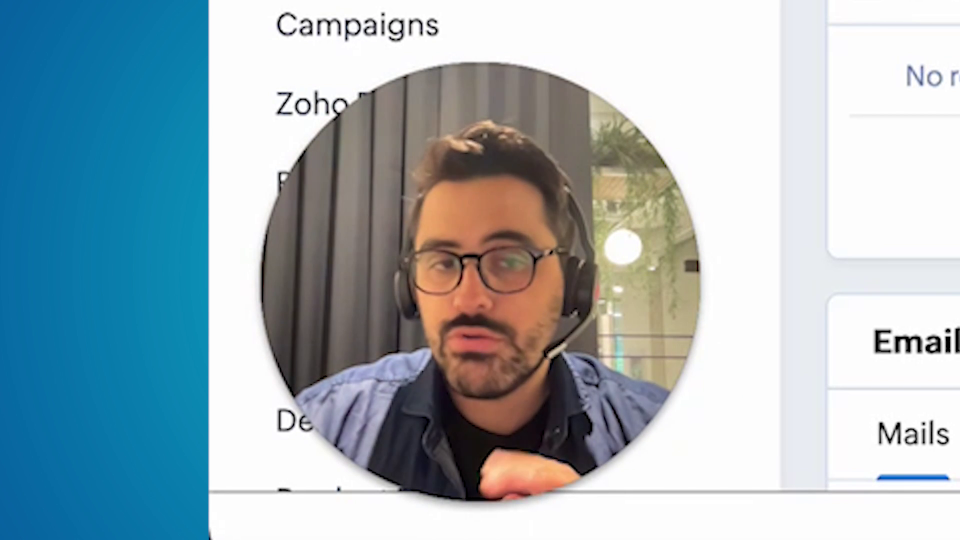
scroll(895, 250, "down", 3)
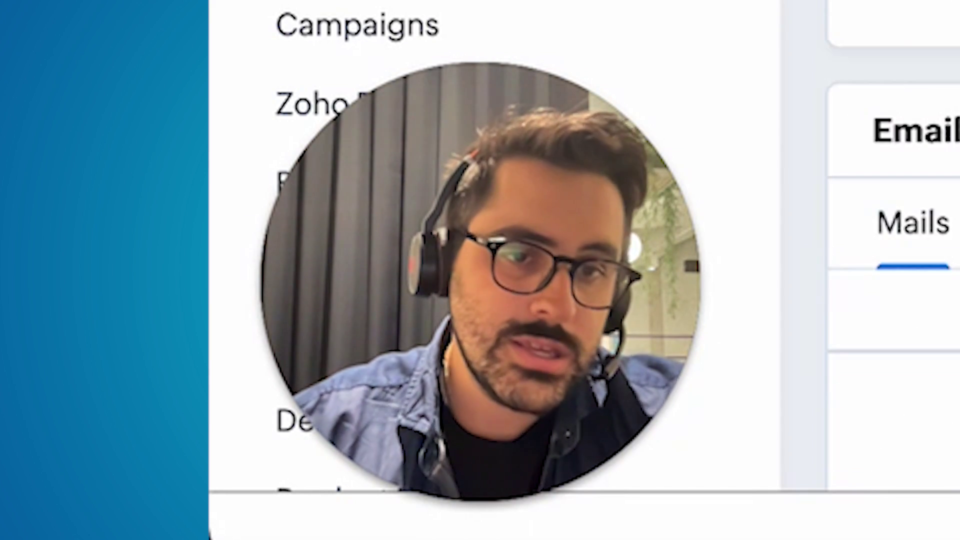
scroll(894, 250, "up", 3)
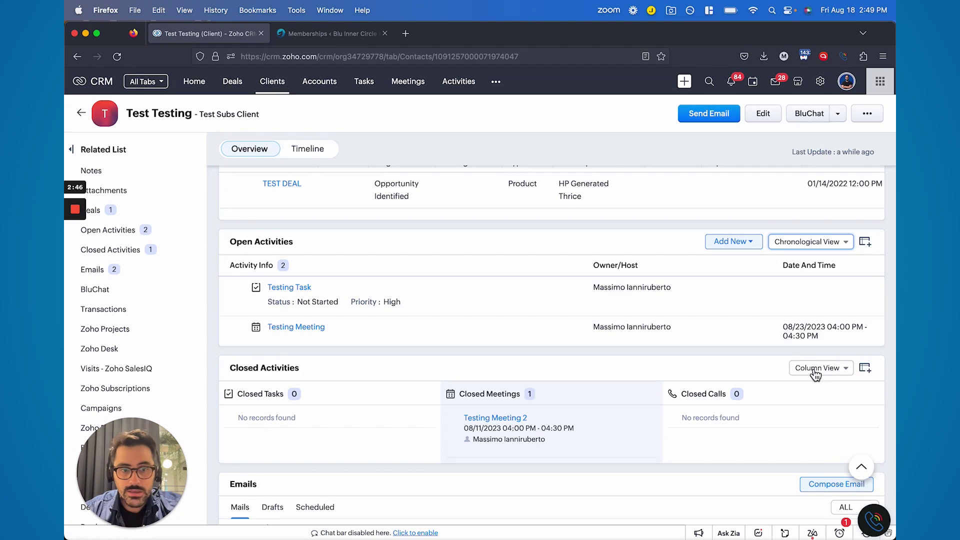
Switch Closed Activities to Tab View, then on to Chronological View
left_click(814, 369)
left_click(814, 405)
left_click(826, 368)
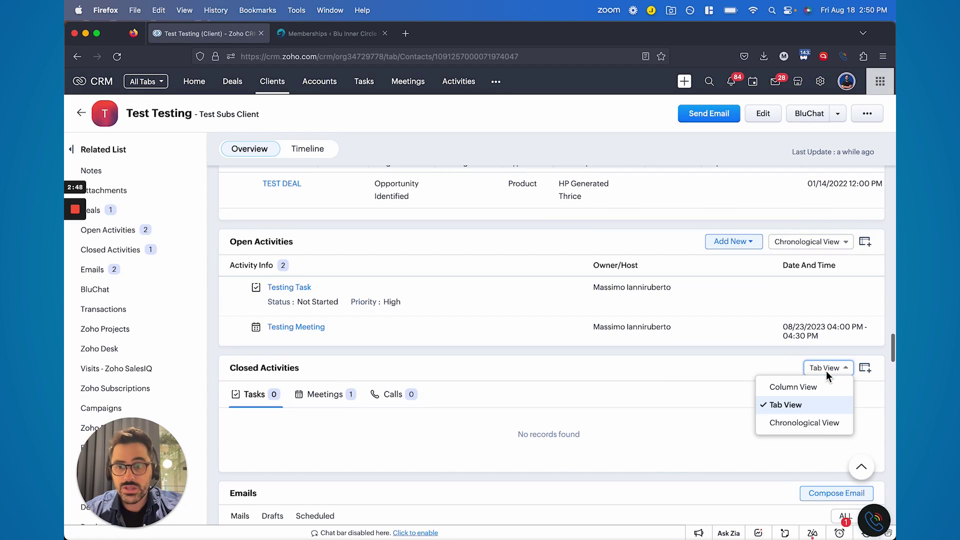
left_click(829, 422)
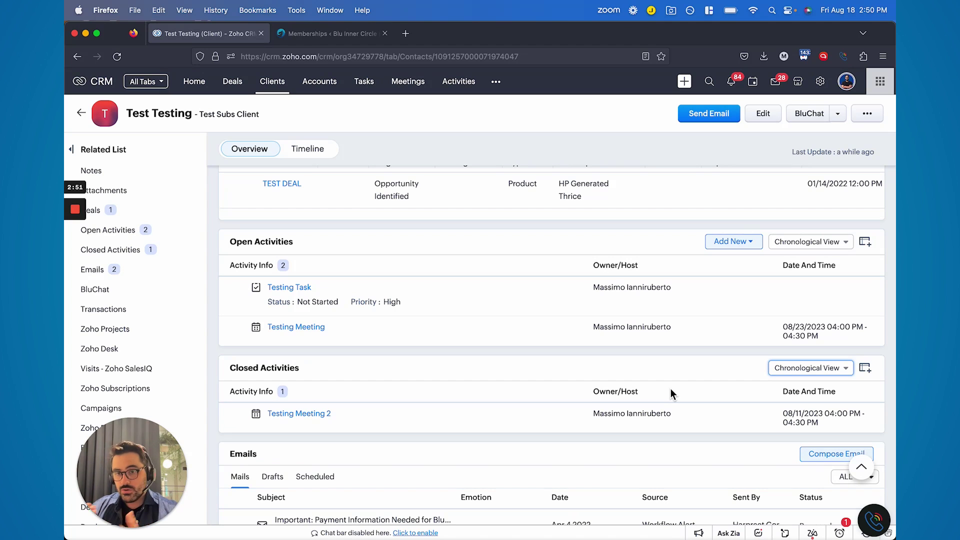